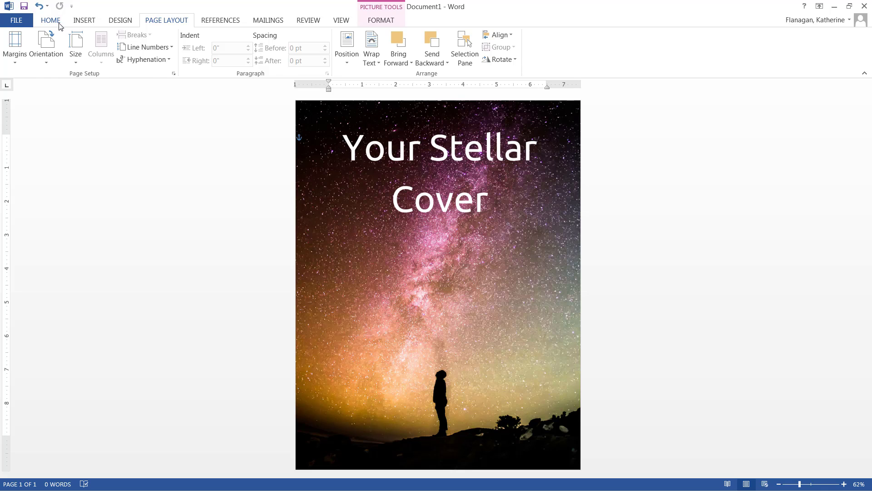
Step: Preview how the starry-sky cover prints, then return to the document
left_click(60, 25)
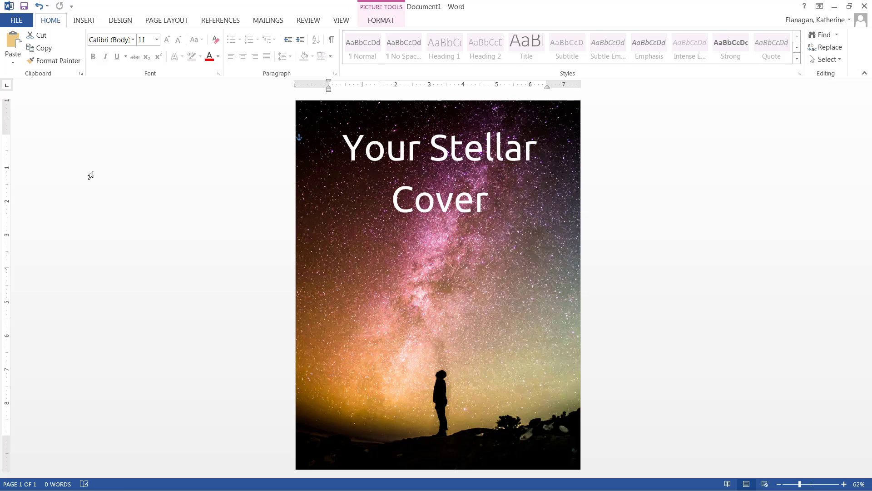
left_click(15, 19)
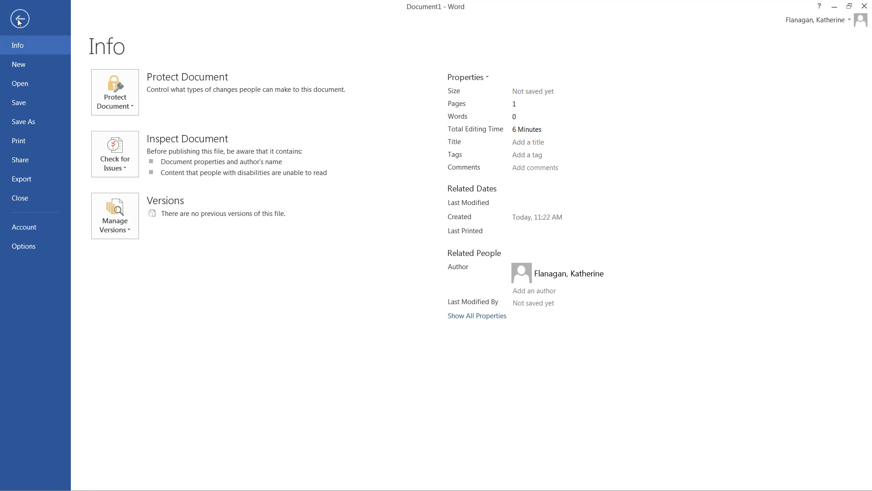
left_click(39, 143)
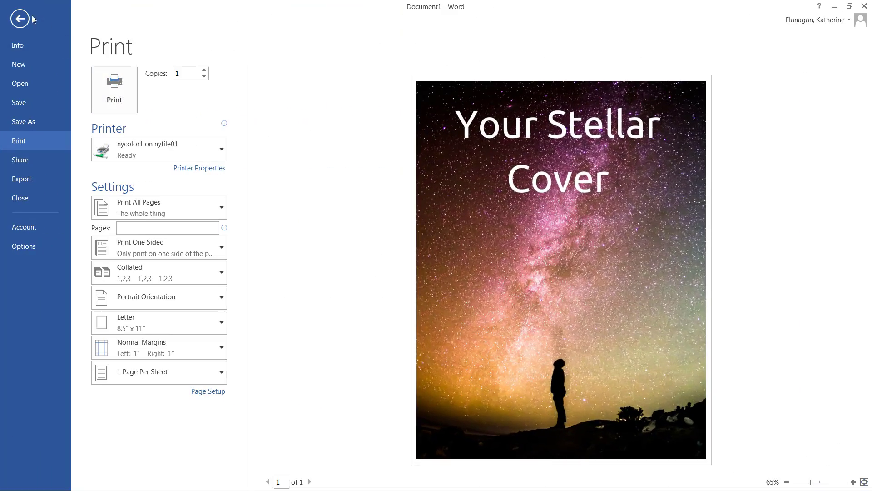
left_click(21, 18)
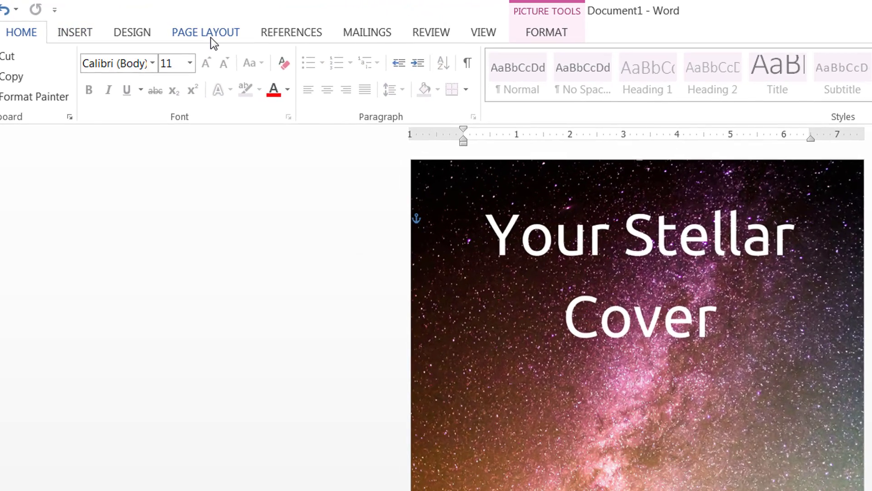
Step: Set a custom paper size of 9.5" wide by 12" high in Page Setup
left_click(211, 38)
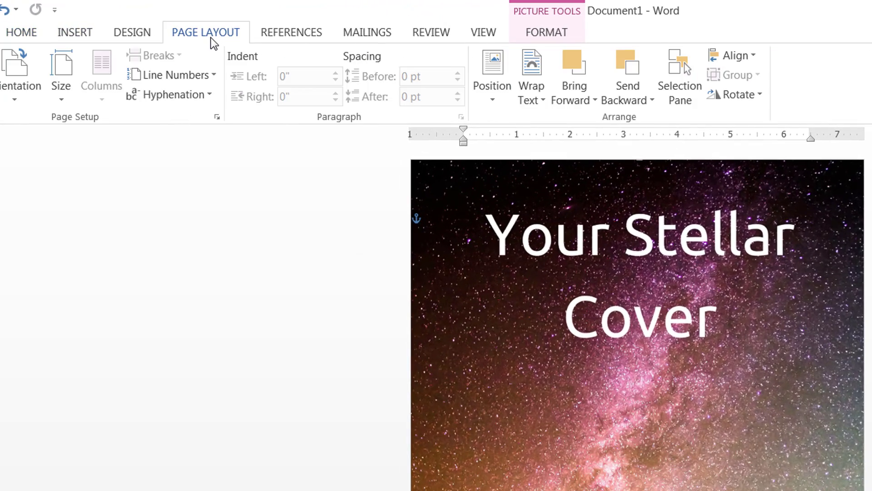
left_click(61, 75)
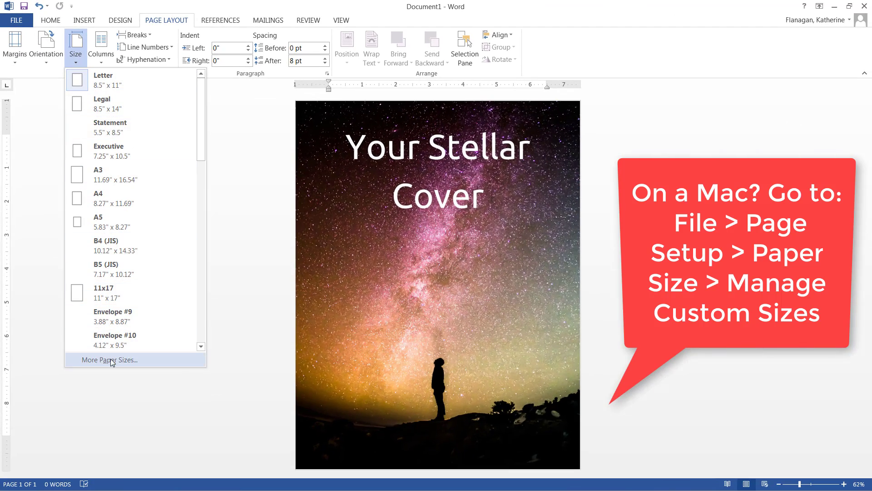
left_click(109, 359)
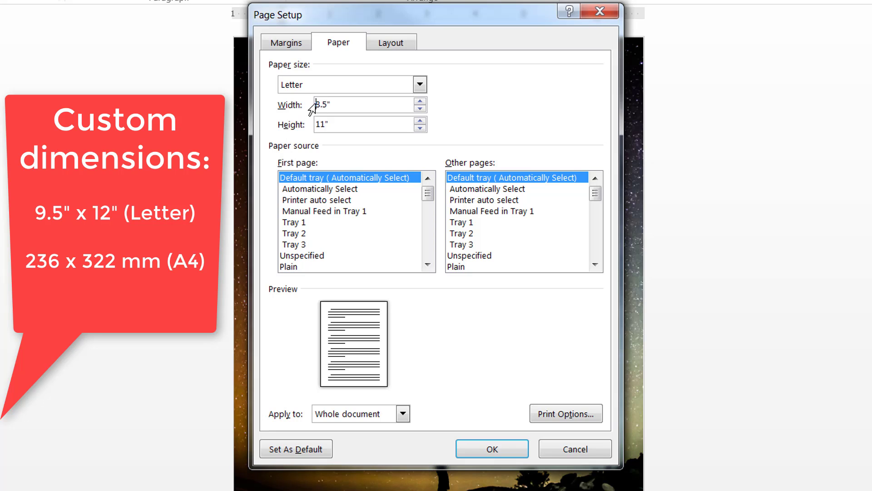
left_click_drag(330, 104, 315, 103)
type("9")
left_click_drag(328, 124, 323, 123)
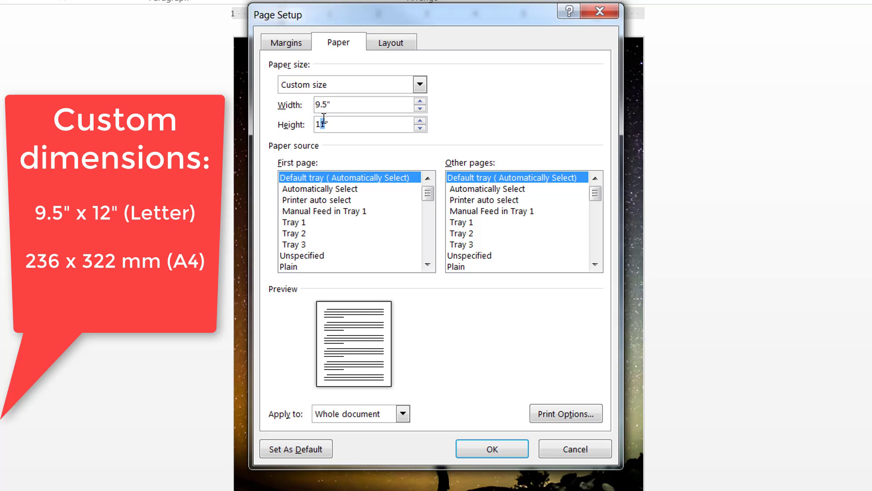
type("12")
left_click(492, 449)
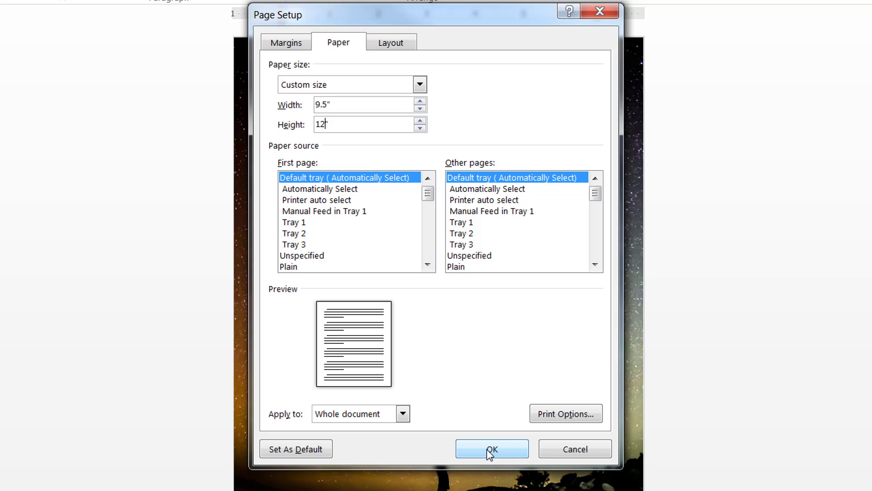
left_click(492, 450)
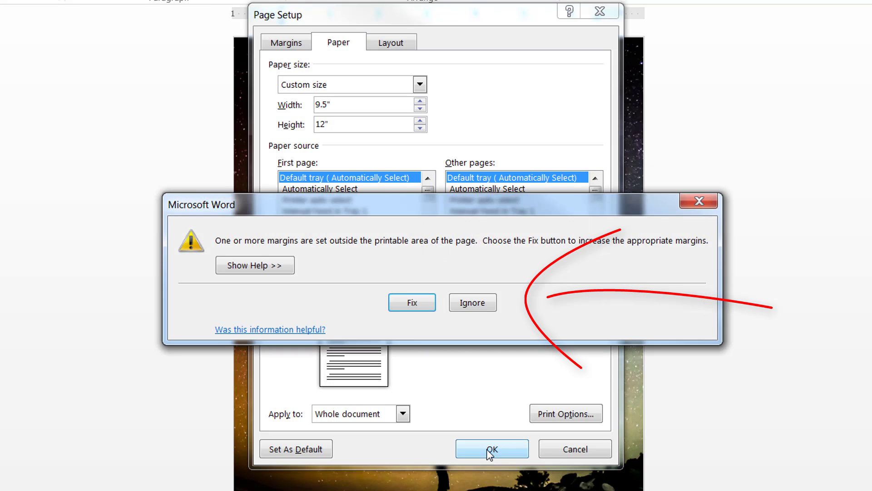
Step: Ignore the margin warning and stretch the starry-sky picture to the bottom-right page corner
left_click(491, 299)
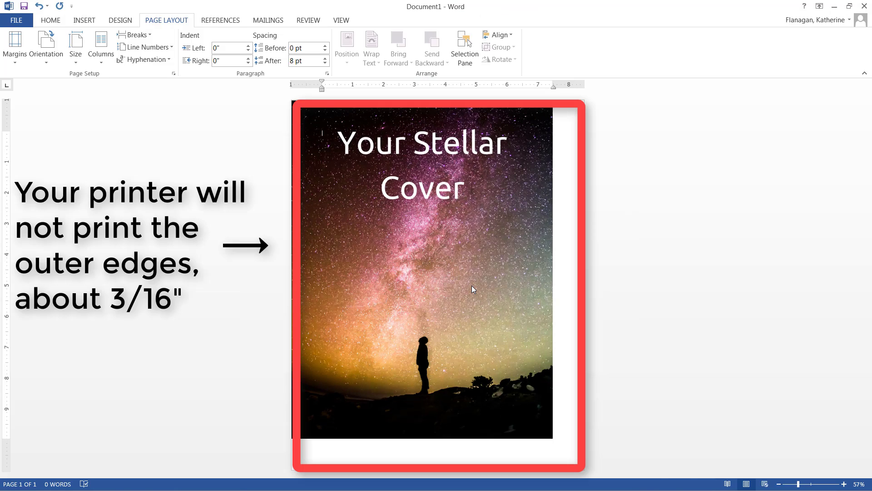
left_click(436, 292)
left_click_drag(553, 438, 563, 448)
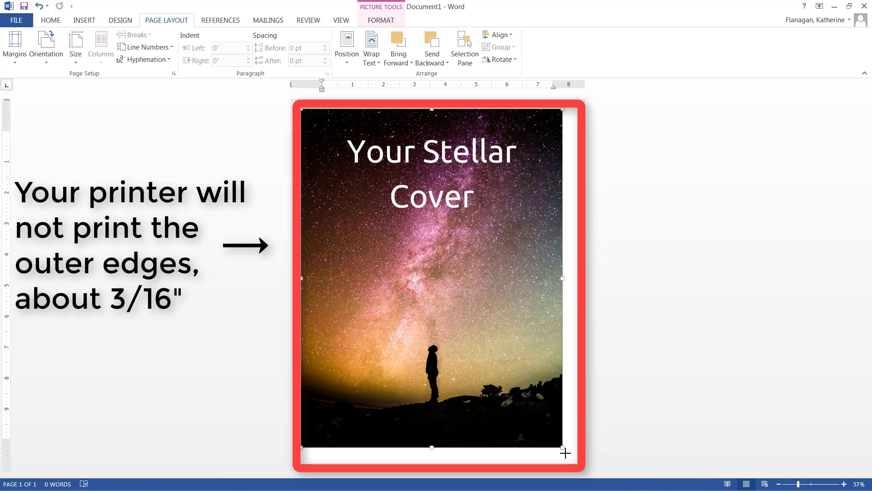
mouse_move(563, 447)
left_mouse_down()
mouse_move(574, 463)
mouse_move(566, 456)
left_mouse_up()
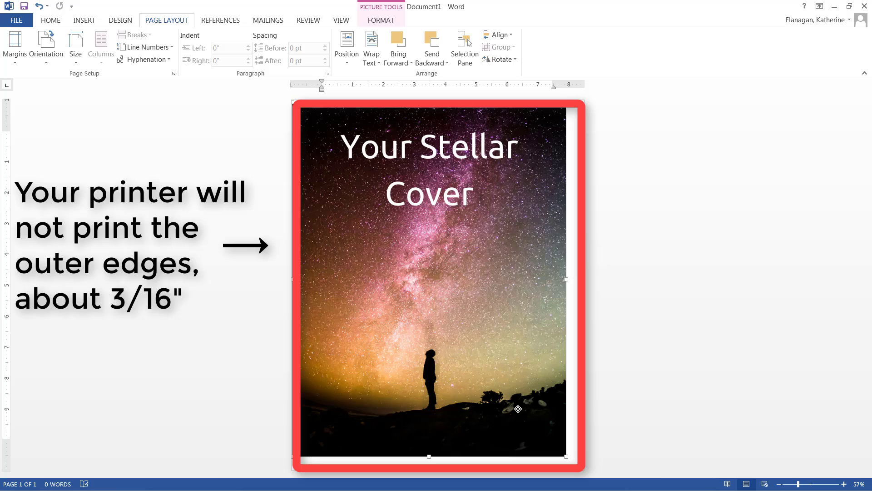
left_click_drag(517, 409, 521, 407)
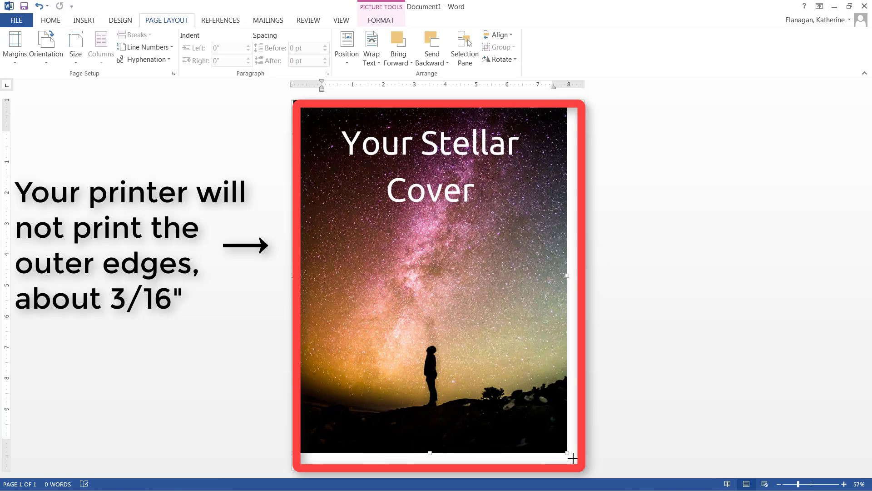
left_click_drag(572, 458, 584, 466)
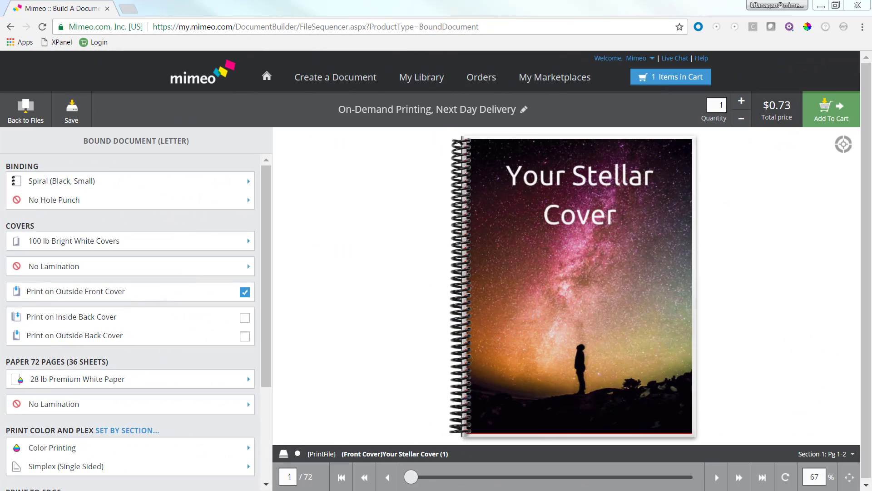
left_click_drag(270, 202, 260, 306)
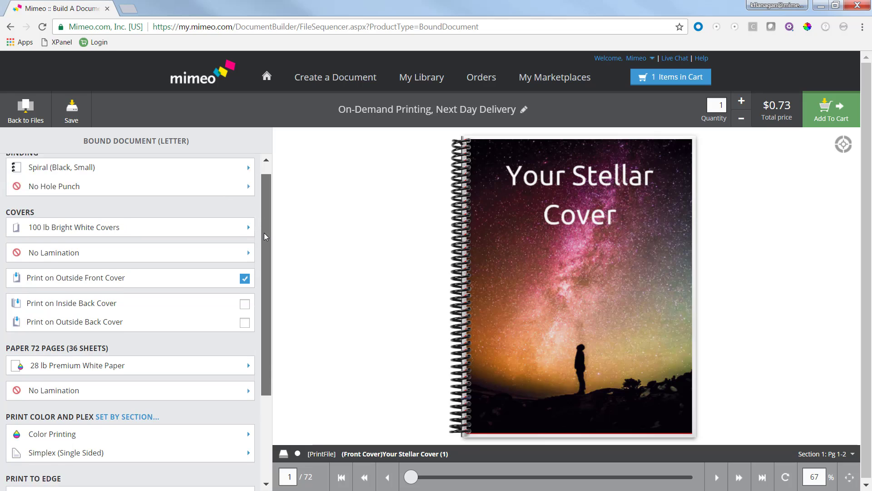
Step: Set Print To Edge to Front Cover Only and uncheck Print on Outside Back Cover
left_click(238, 370)
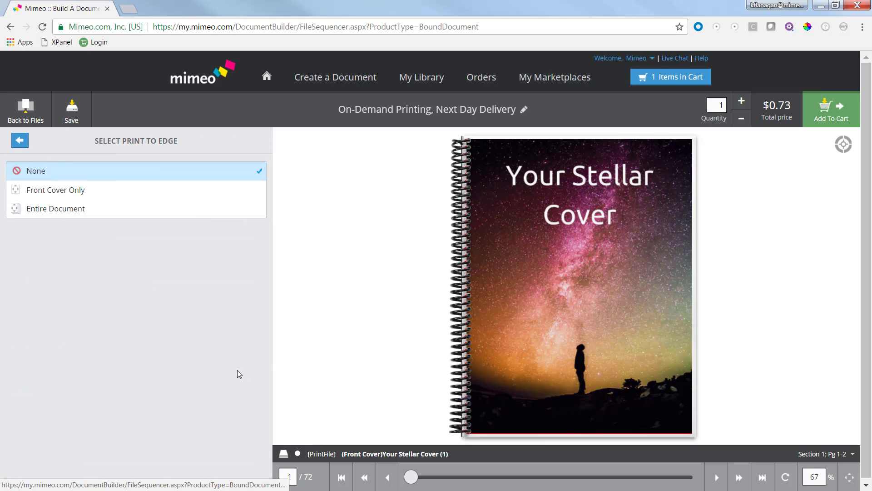
left_click(56, 189)
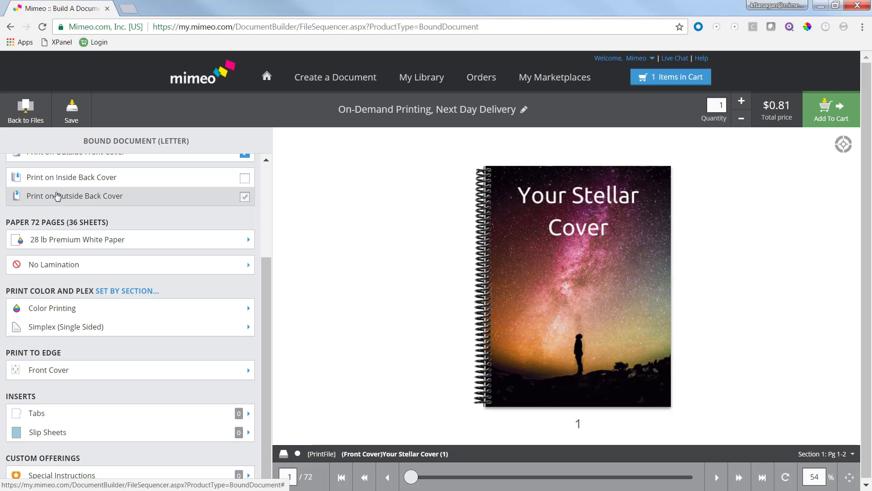
left_click(57, 196)
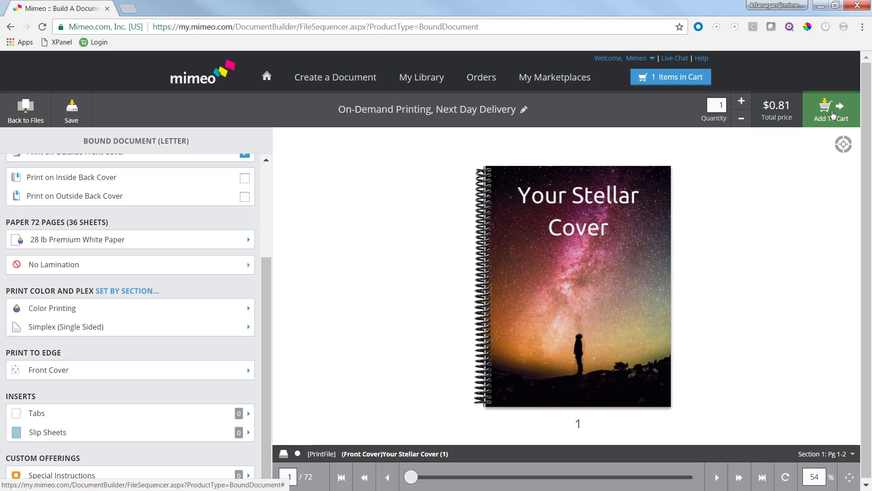